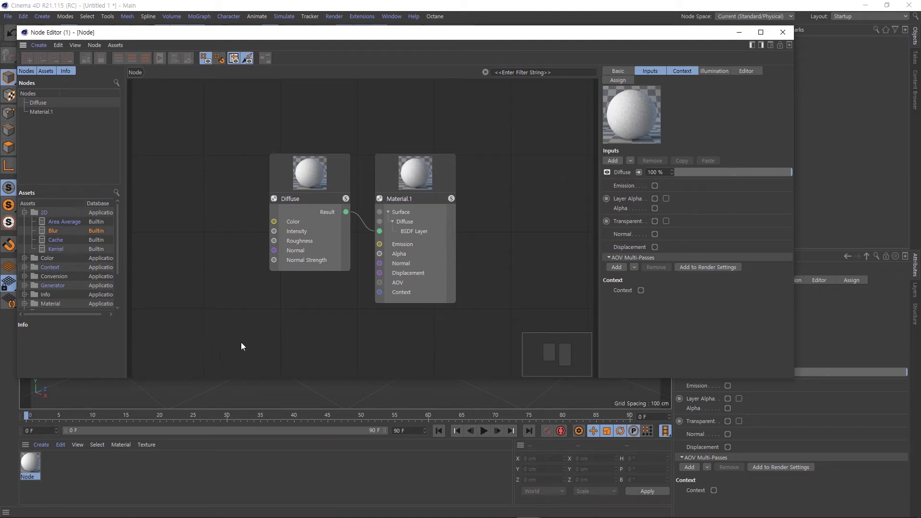
Step: Add a Blur node to the material graph, leaving its mode on Baked
left_click_drag(47, 231, 158, 285)
left_click_drag(53, 230, 199, 209)
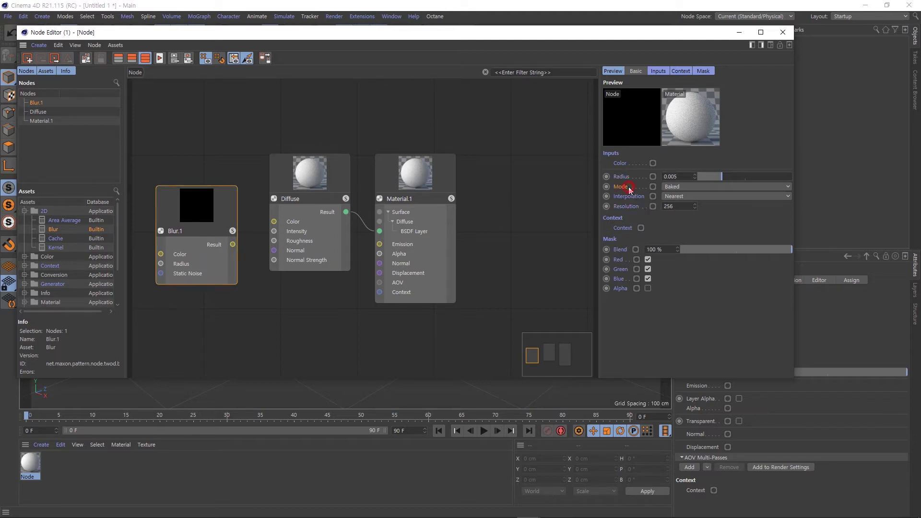
left_click(728, 187)
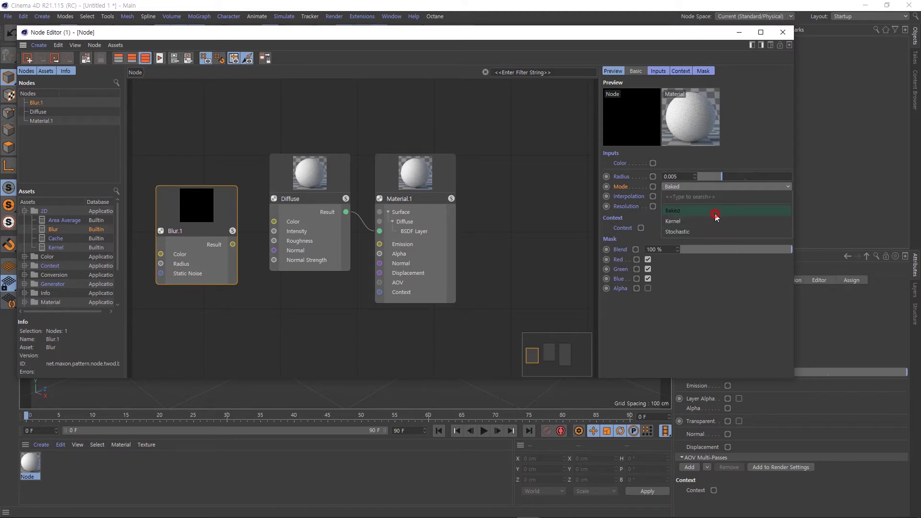
left_click(715, 214)
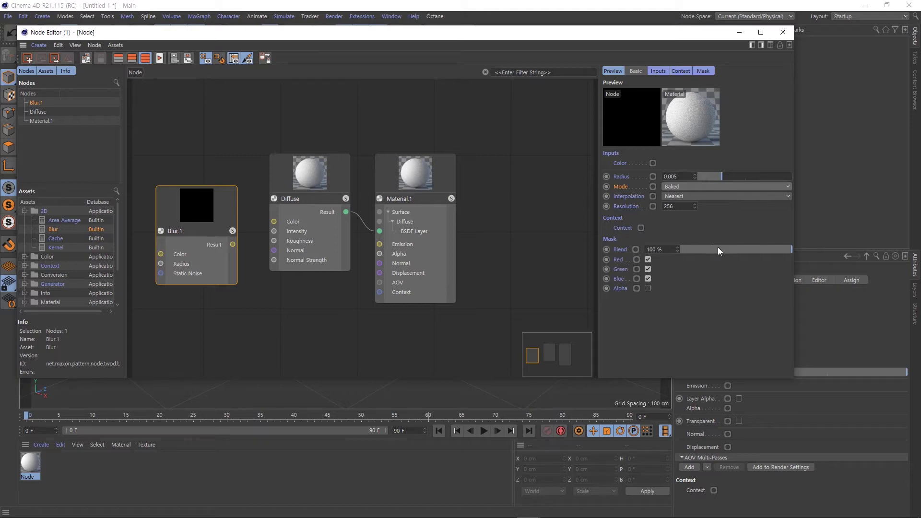
key("alt+Tab")
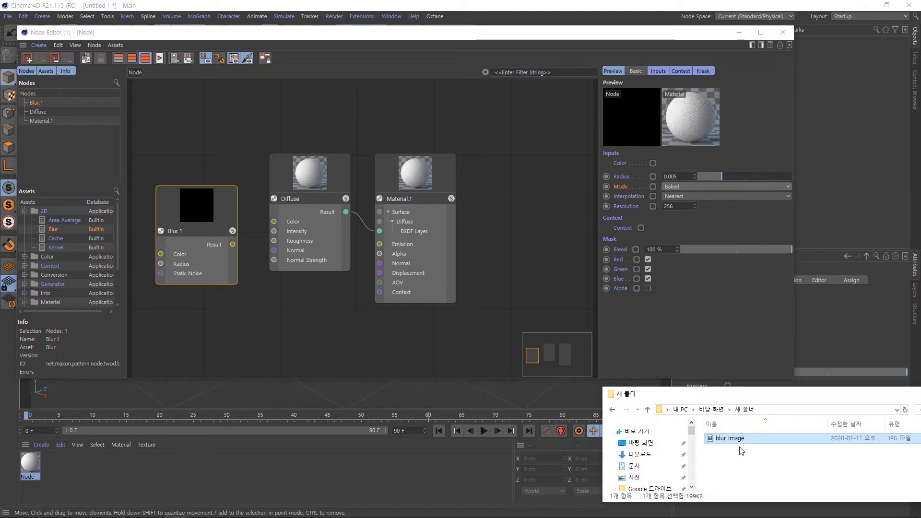
Step: Import blur_image.JPG as an image node and wire its Result into Blur.1's Color input
left_click_drag(734, 439, 355, 347)
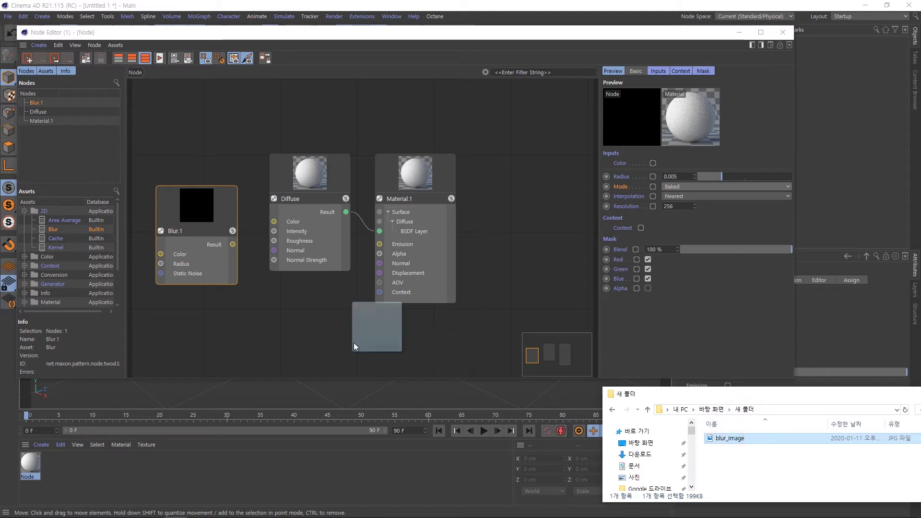
left_click_drag(235, 332, 184, 317)
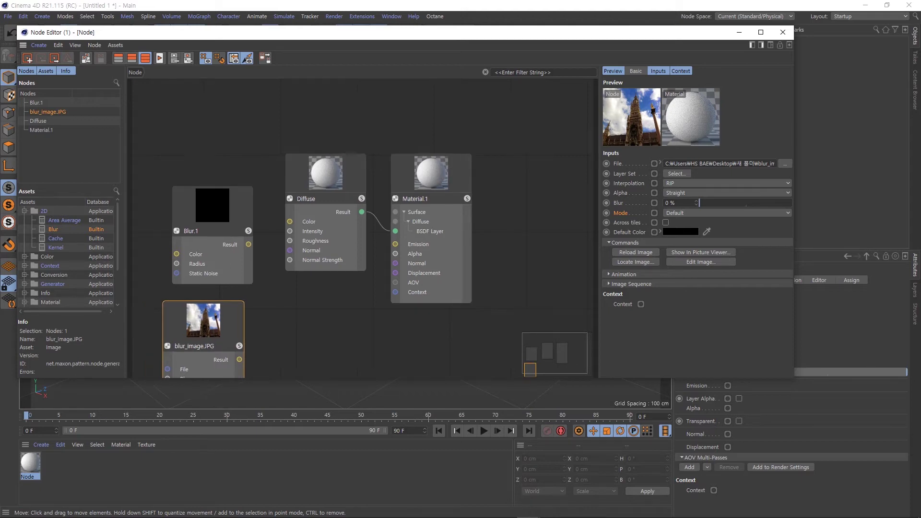
mouse_move(381, 338)
left_mouse_down()
mouse_move(245, 181)
mouse_move(346, 257)
left_mouse_up()
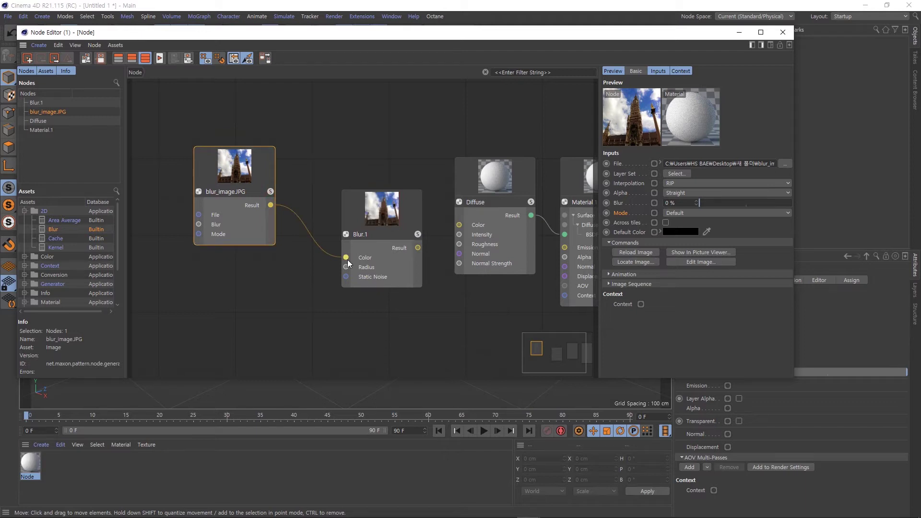
Step: Filter the Assets list for 'image' and add an empty Image node to the graph
left_click(116, 191)
left_click(83, 204)
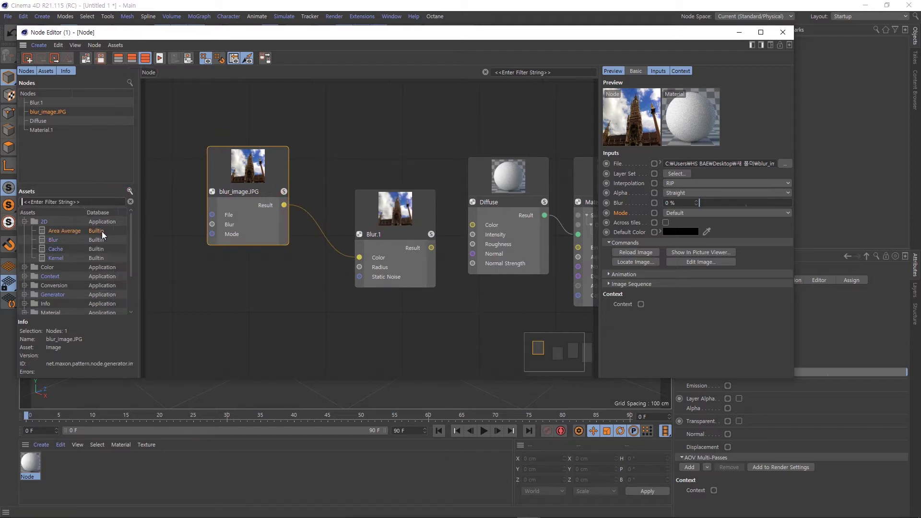
type("im")
key("BackSpace")
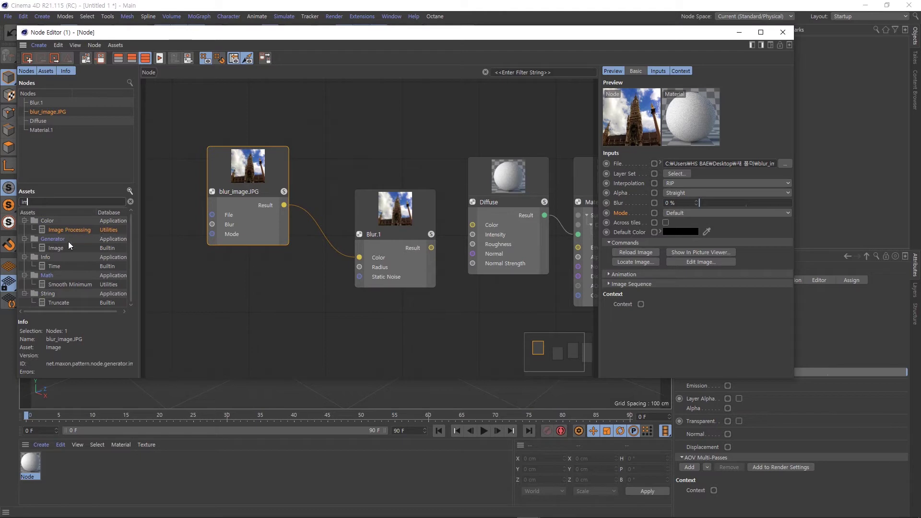
type("AGE")
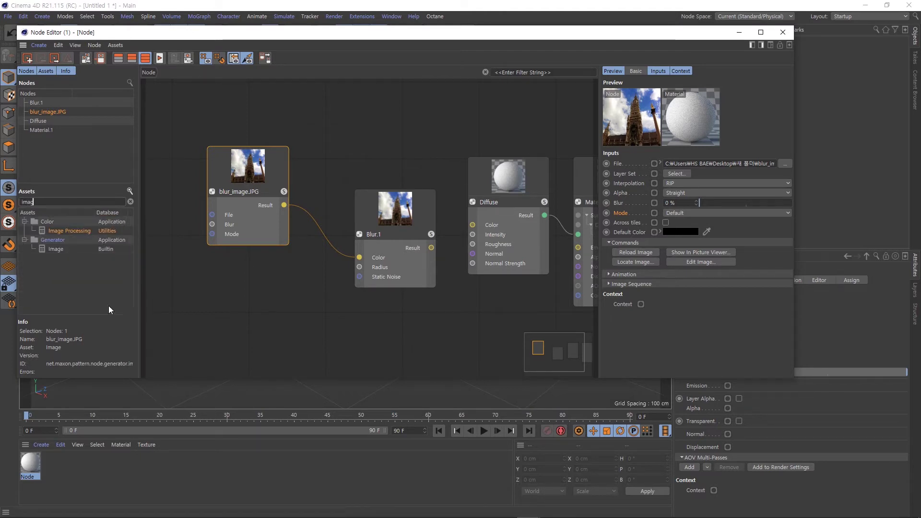
mouse_move(57, 246)
left_mouse_down()
mouse_move(238, 284)
mouse_move(241, 274)
left_mouse_up()
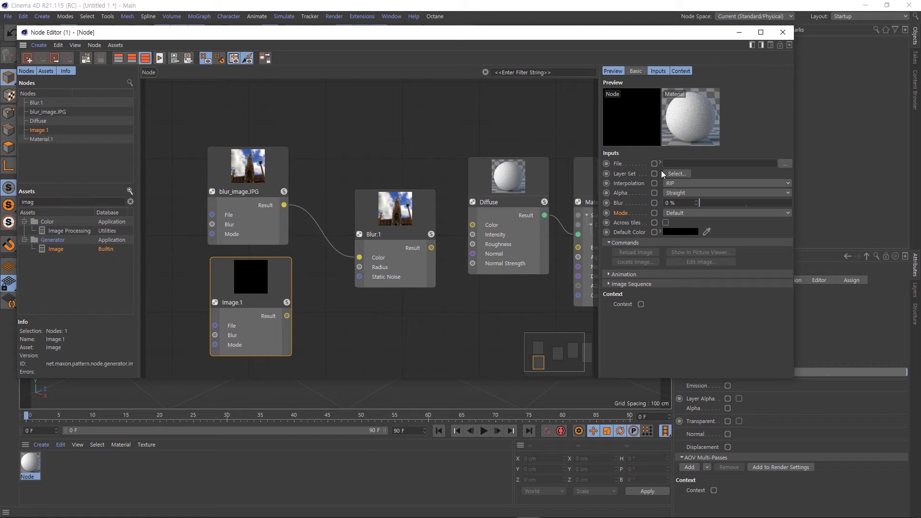
Step: Load blur_image.JPG into the new Image node without copying it into the project
key("alt+Tab")
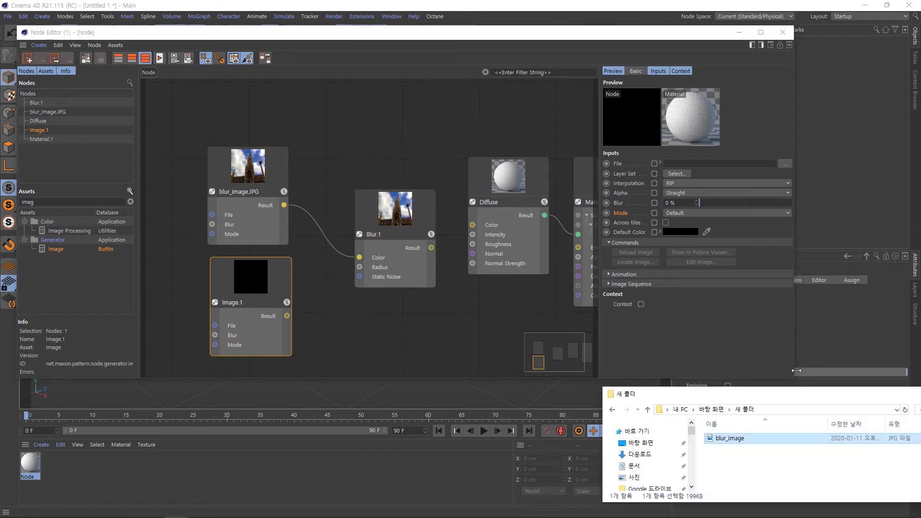
left_click_drag(729, 439, 776, 177)
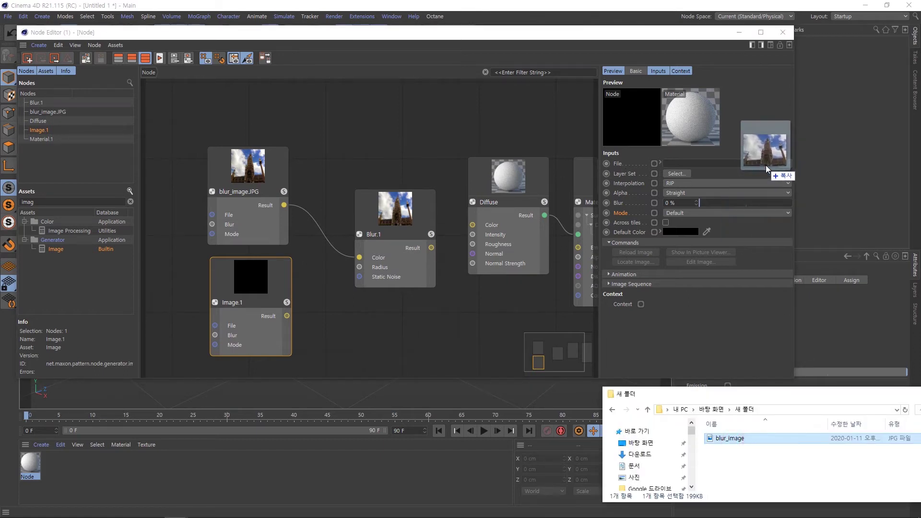
left_click_drag(775, 177, 751, 164)
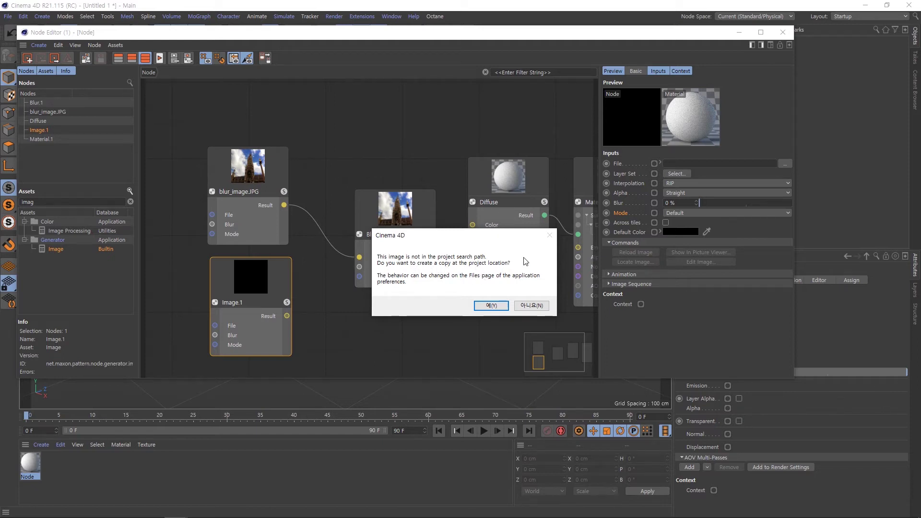
left_click(539, 304)
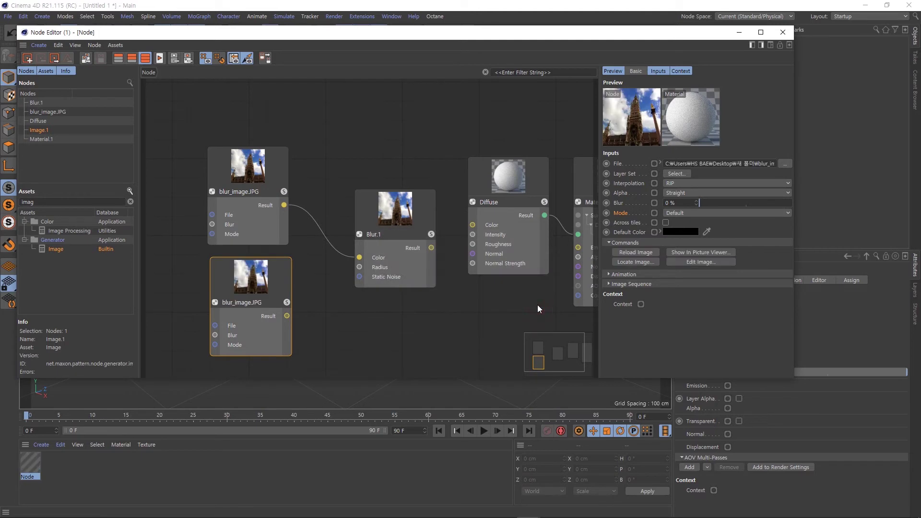
left_click_drag(260, 278, 259, 277)
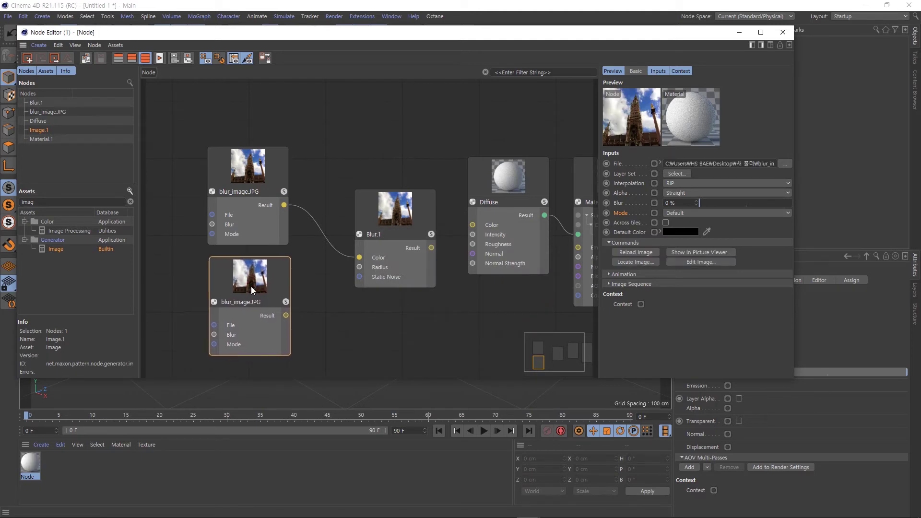
Step: Select the two blur_image.JPG nodes in turn and start renaming the upper one
left_click(260, 215)
left_click(266, 269)
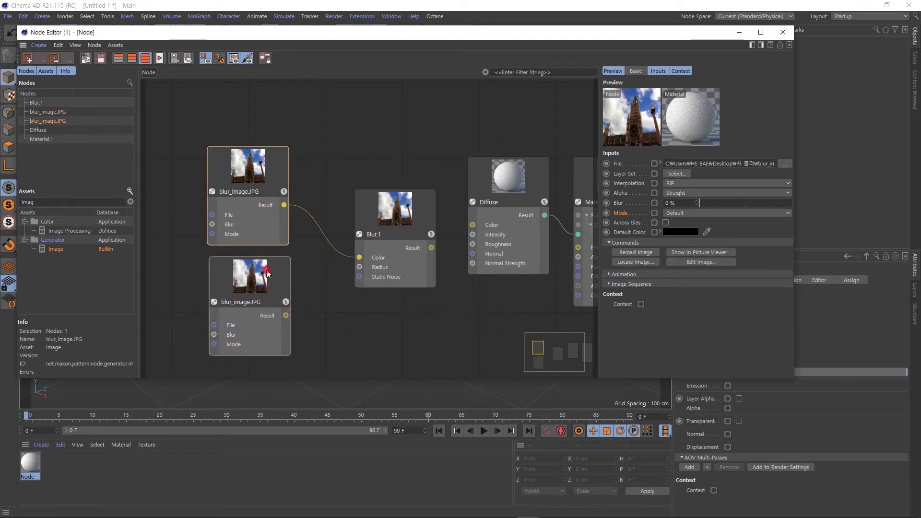
left_click(255, 208)
left_click(254, 278)
left_click(257, 207)
left_click(253, 288)
double_click(255, 192)
Step: Raise Blur.1's radius to 0.016 and wire its Result into the Diffuse Color input
left_click(395, 211)
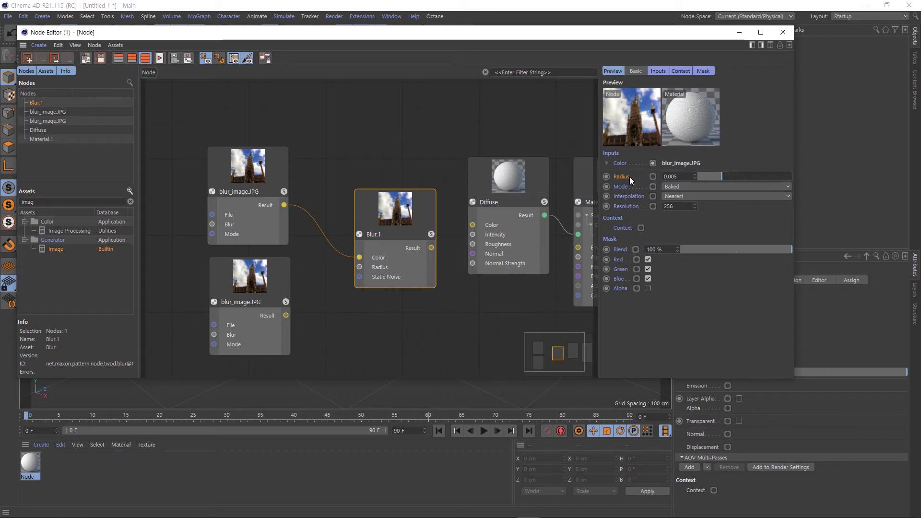
left_click_drag(726, 181, 775, 180)
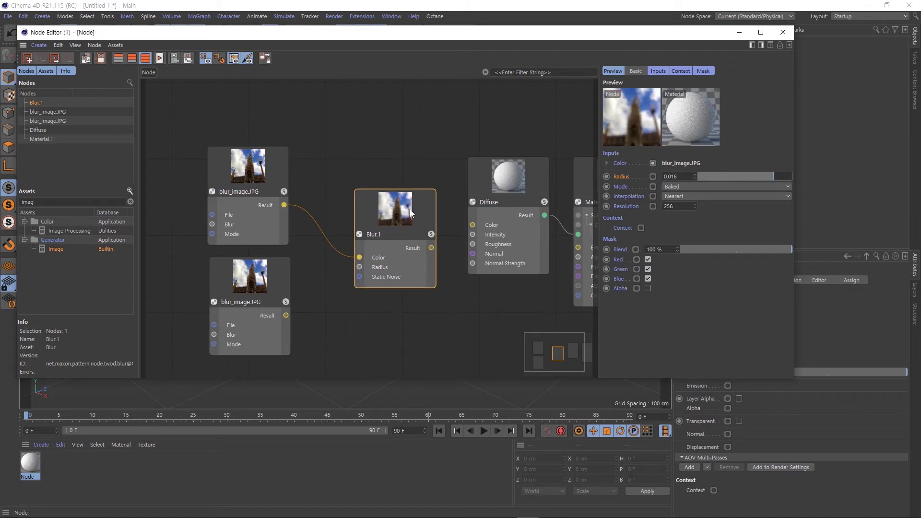
left_click_drag(416, 36, 292, 95)
left_click_drag(307, 307, 347, 281)
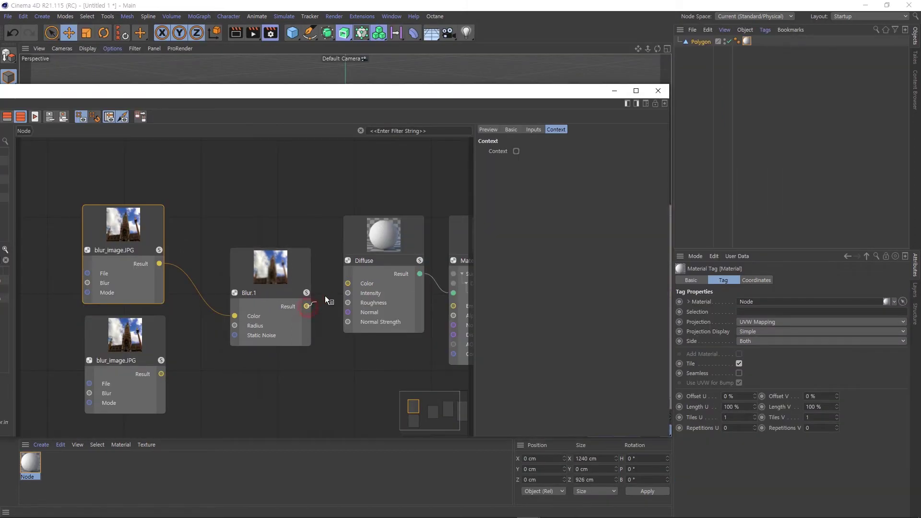
Step: Render the plane with the blurred texture to the Picture Viewer and inspect the result
left_click(250, 37)
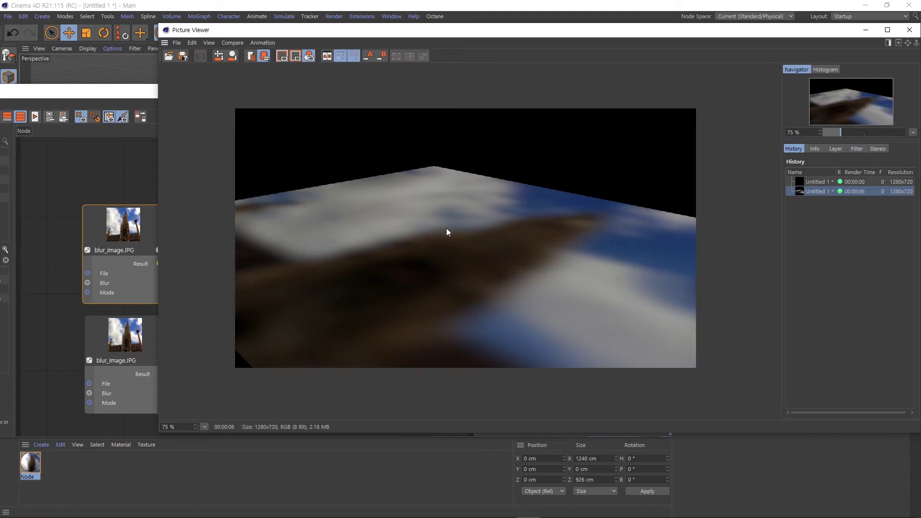
left_click_drag(676, 25, 644, 36)
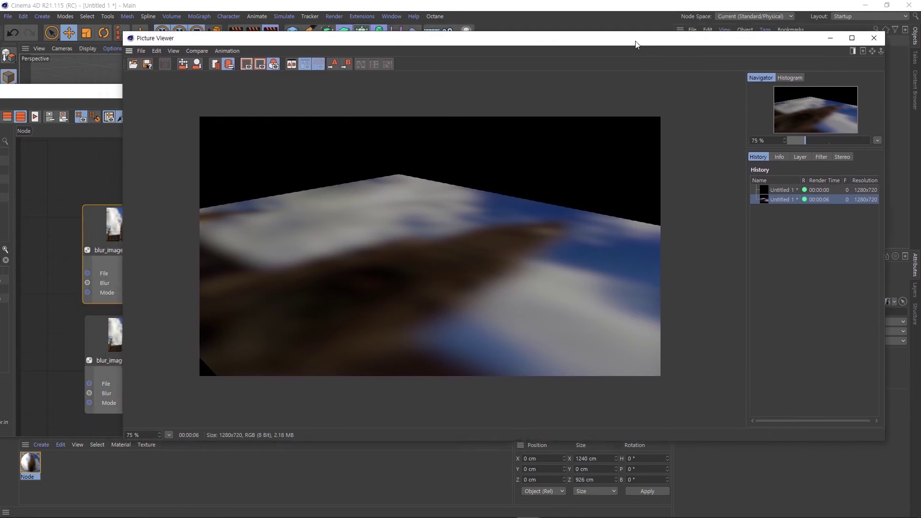
left_click(103, 96)
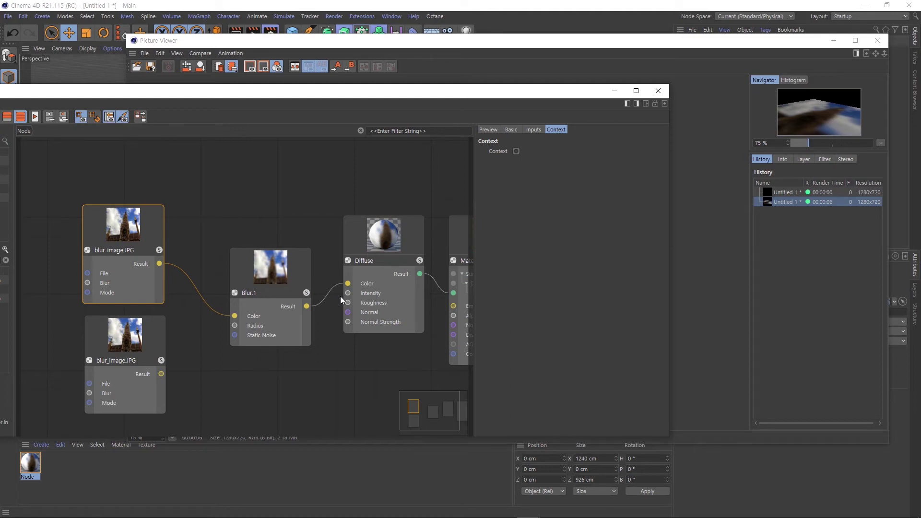
Step: Change Blur.1's mode from Baked to Kernel, keeping radius 0.016
left_click(249, 280)
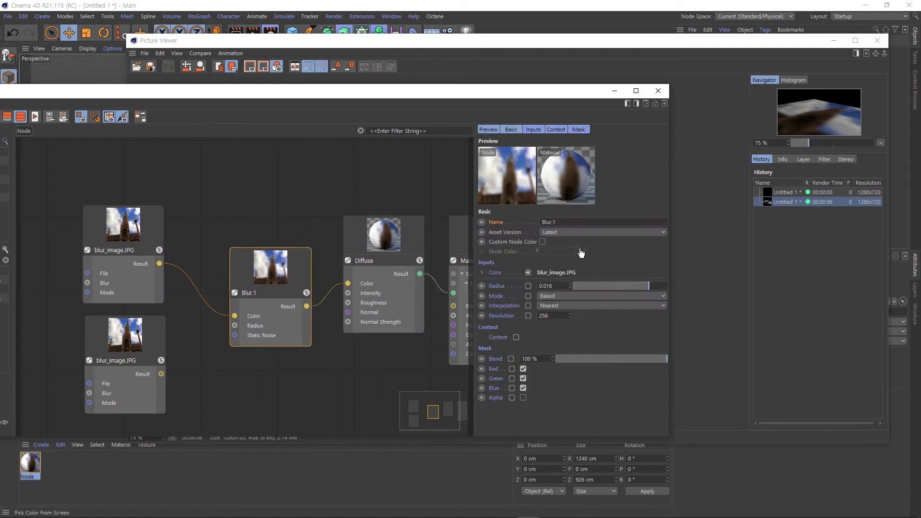
left_click(590, 297)
left_click(587, 327)
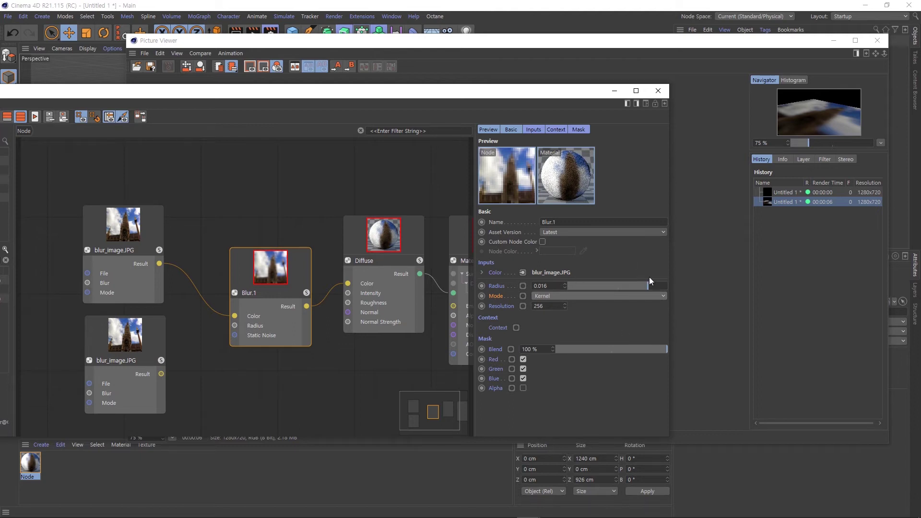
left_click(598, 296)
left_click(597, 296)
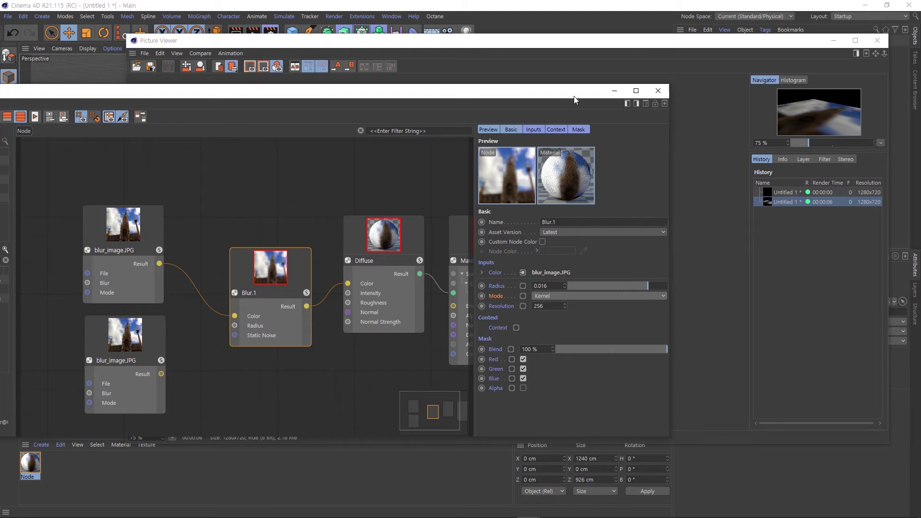
Step: Review the Kernel-blur render and start a fresh render to the Picture Viewer
left_click_drag(574, 98, 588, 179)
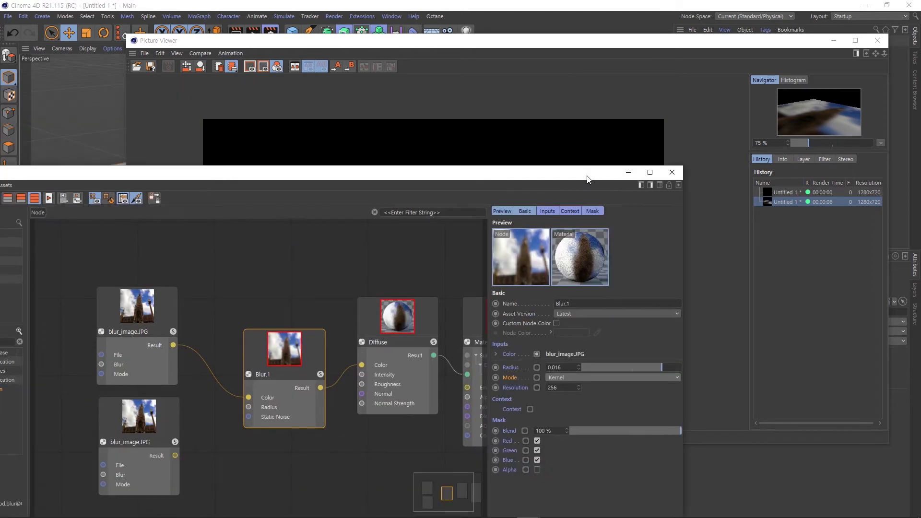
left_click(293, 81)
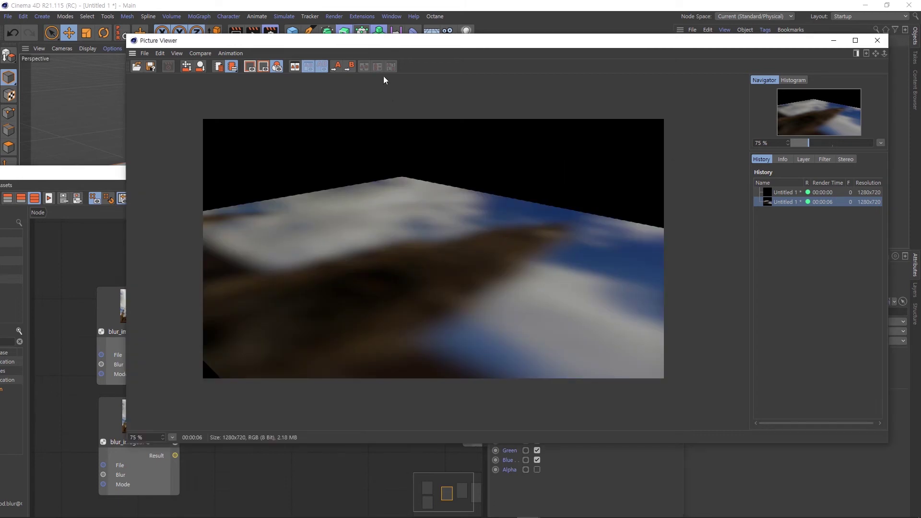
left_click(258, 31)
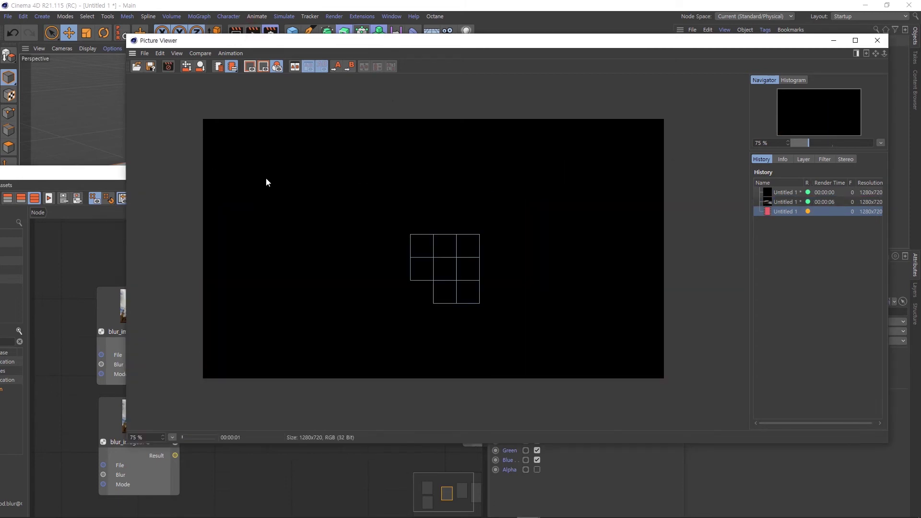
left_click(94, 179)
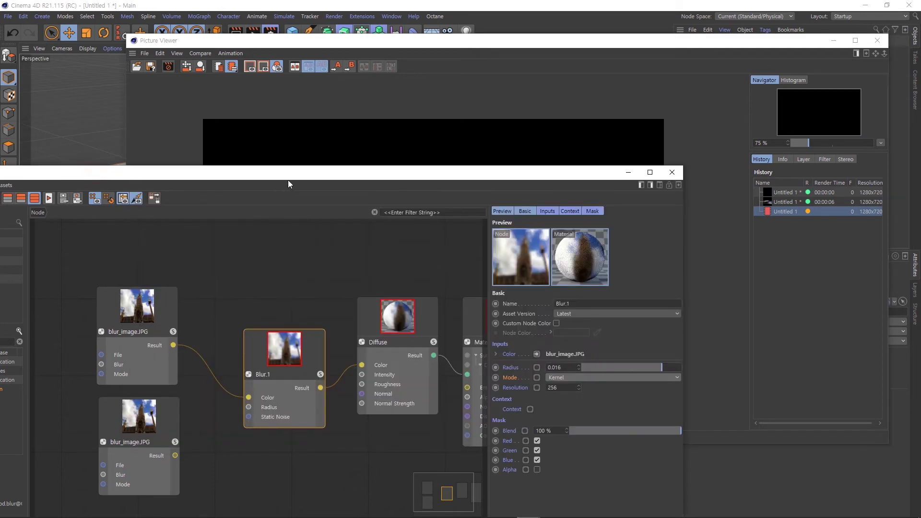
left_click_drag(298, 174, 339, 115)
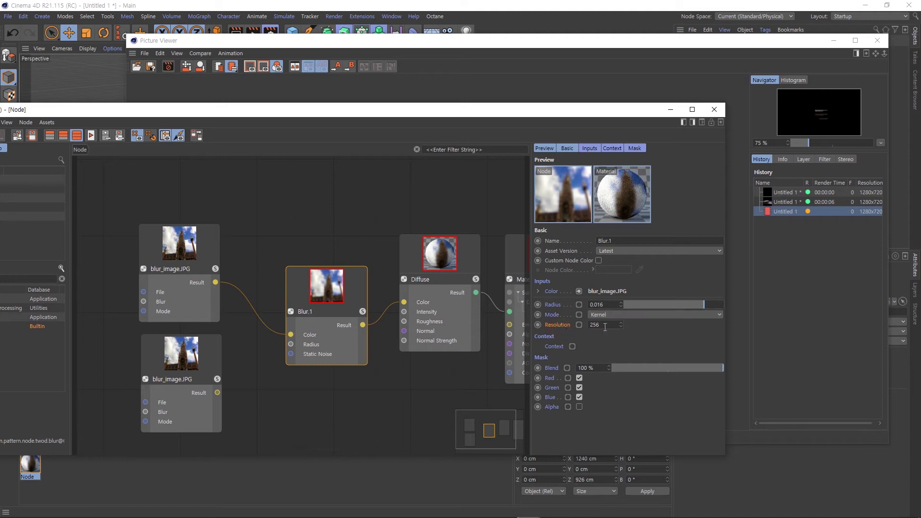
Step: Put Blur.1 back on Baked mode with Nearest interpolation
left_click(648, 305)
left_click(612, 333)
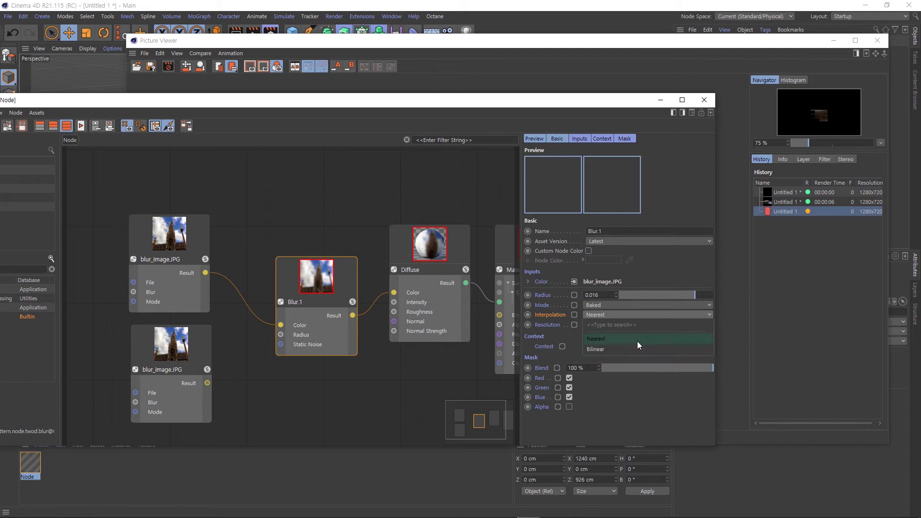
left_click(637, 341)
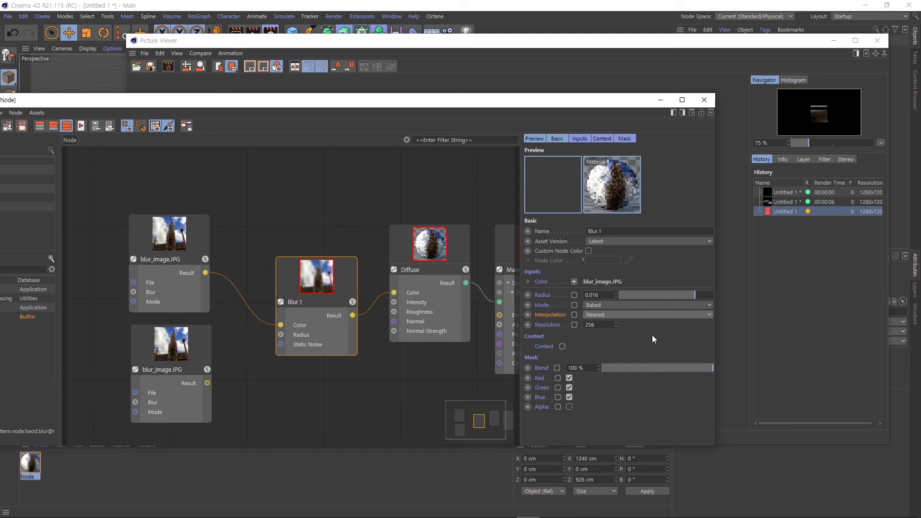
Step: Switch Blur.1's interpolation to Bilinear and check the updated render
left_click(647, 313)
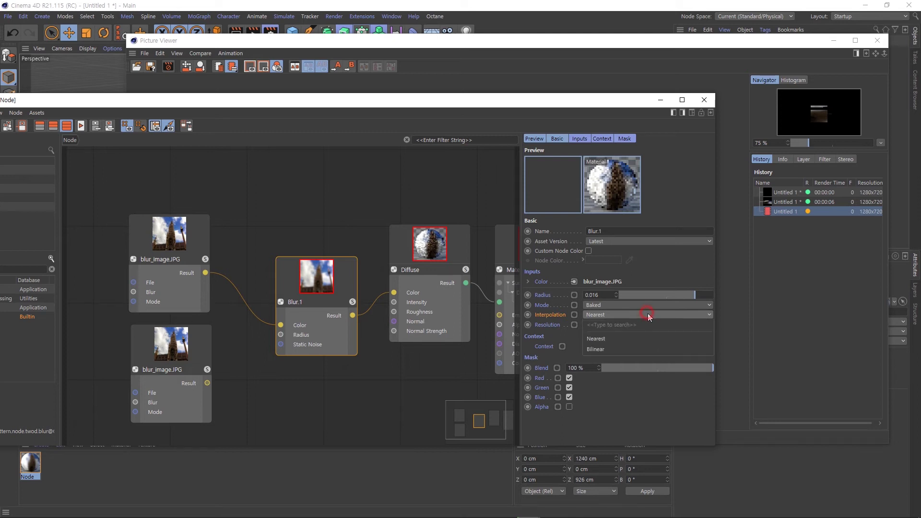
left_click(637, 347)
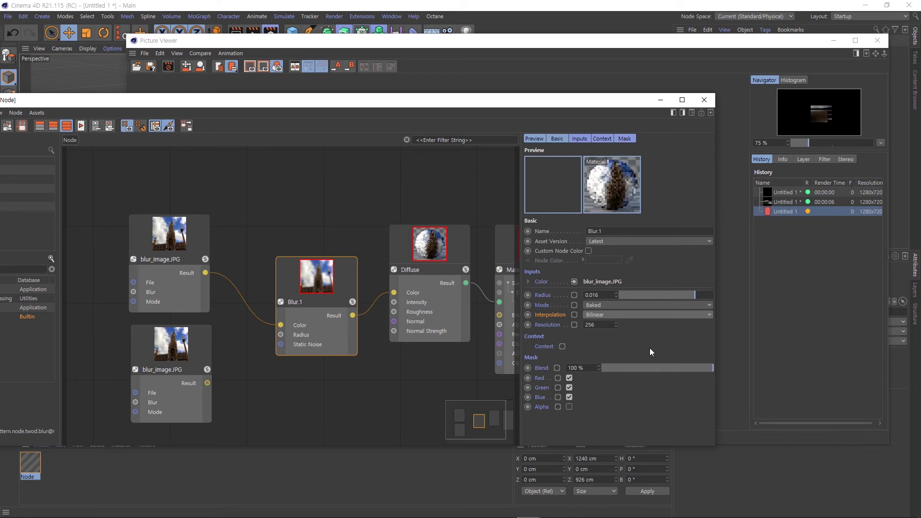
left_click(623, 315)
left_click_drag(568, 103, 523, 347)
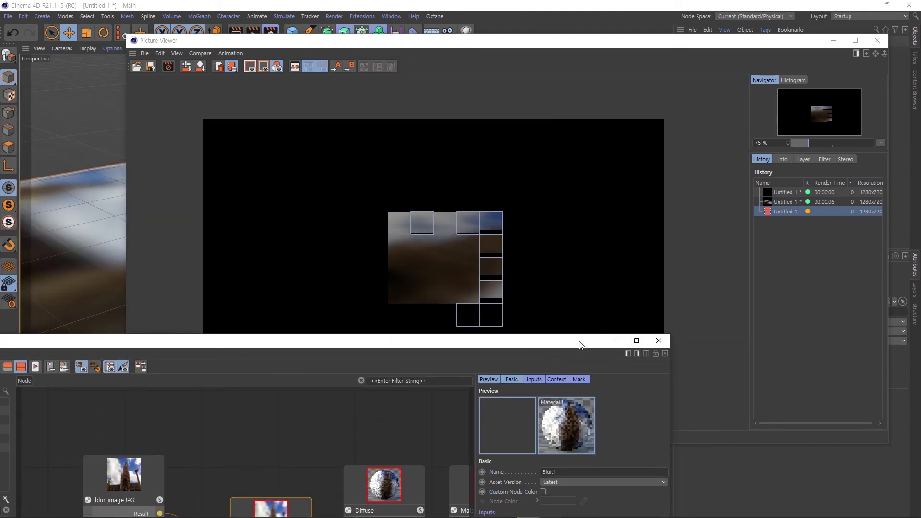
left_click_drag(575, 345, 659, 110)
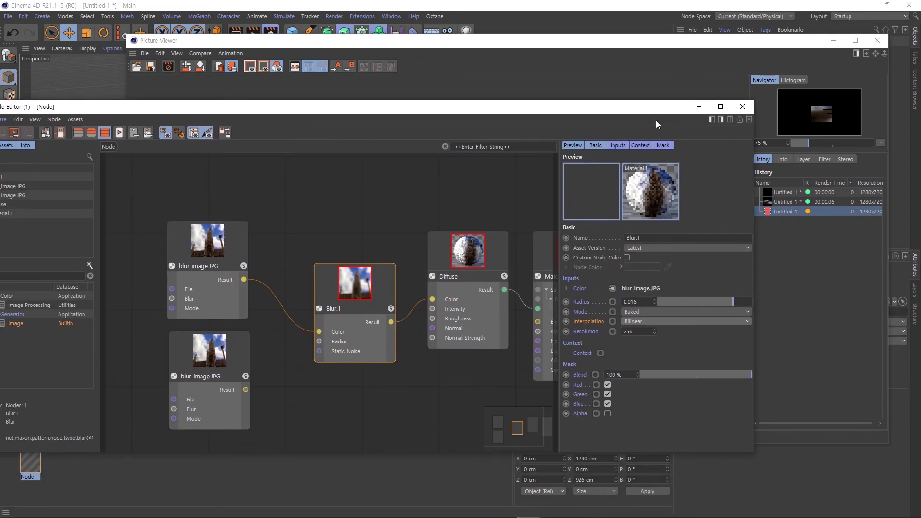
left_click(645, 312)
Step: Set Blur.1 to Stochastic mode with 4 samples
left_click(653, 360)
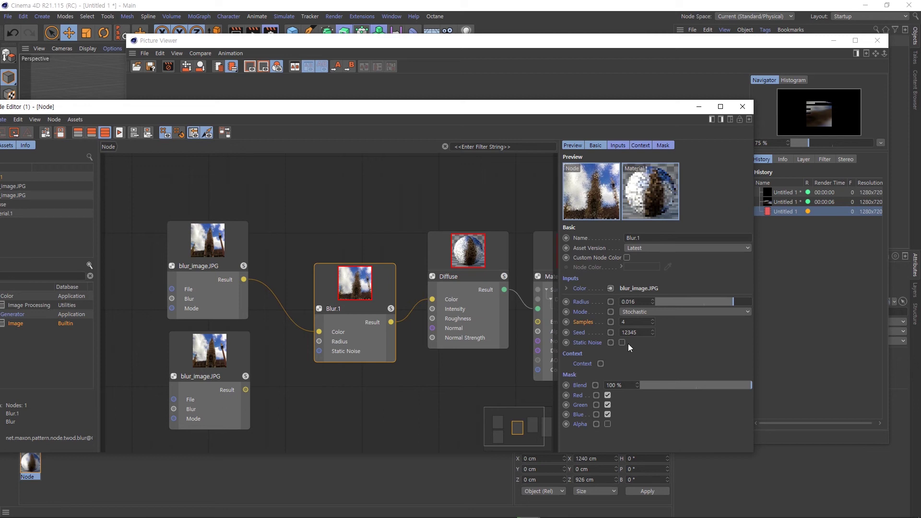
left_click(590, 323)
double_click(633, 322)
type("4")
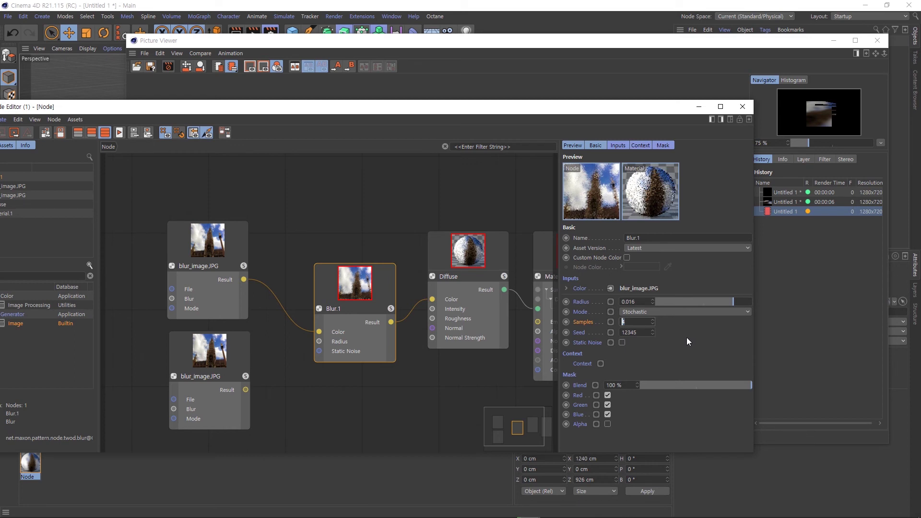
key("Return")
Step: Enable Static Noise on Blur.1, keeping Stochastic mode at radius 0.016, 4 samples, seed 12345
left_click(623, 343)
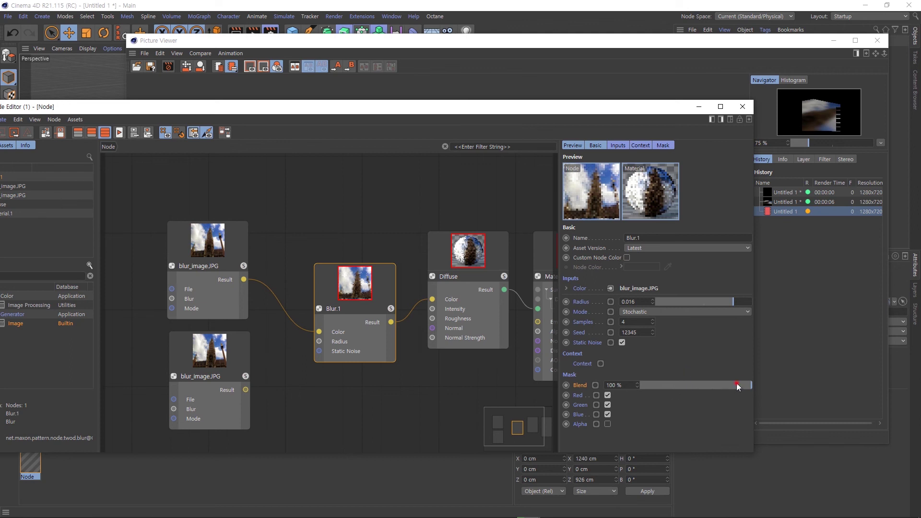
left_click_drag(738, 383, 635, 387)
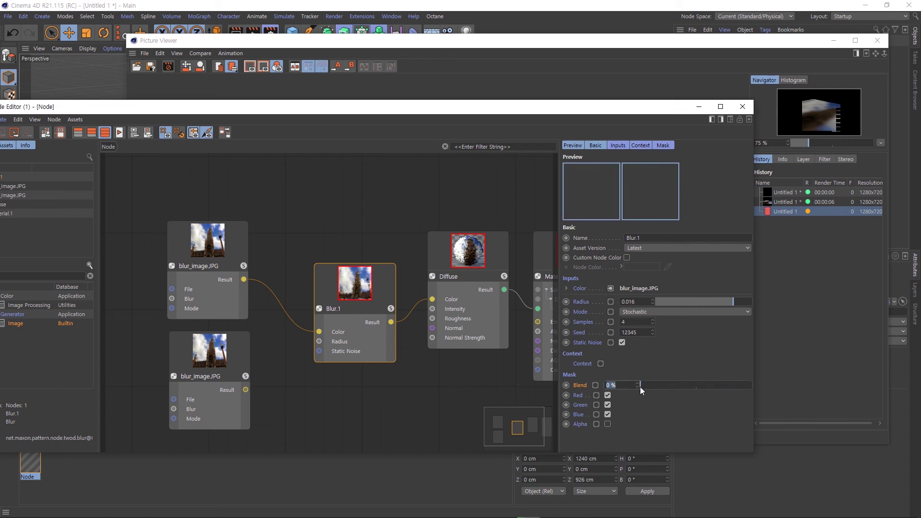
key("ctrl+z")
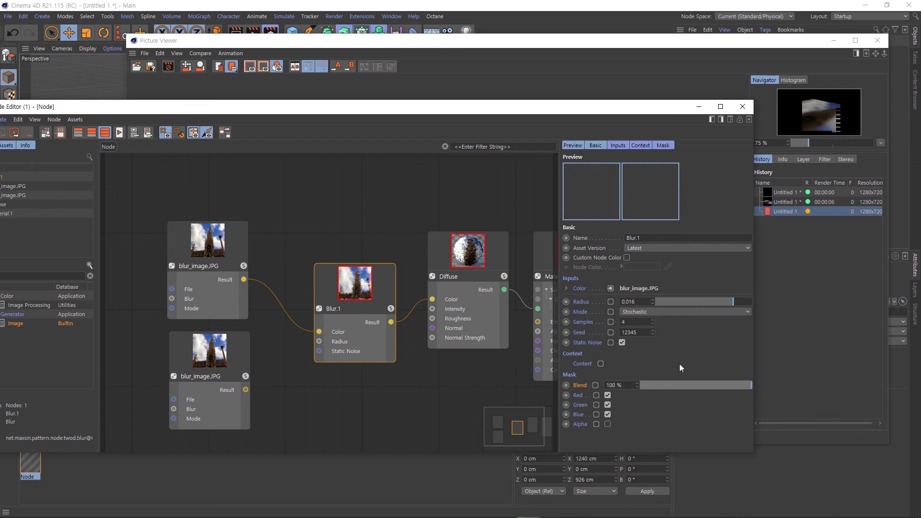
mouse_move(618, 113)
left_mouse_down()
mouse_move(618, 347)
mouse_move(709, 164)
left_mouse_up()
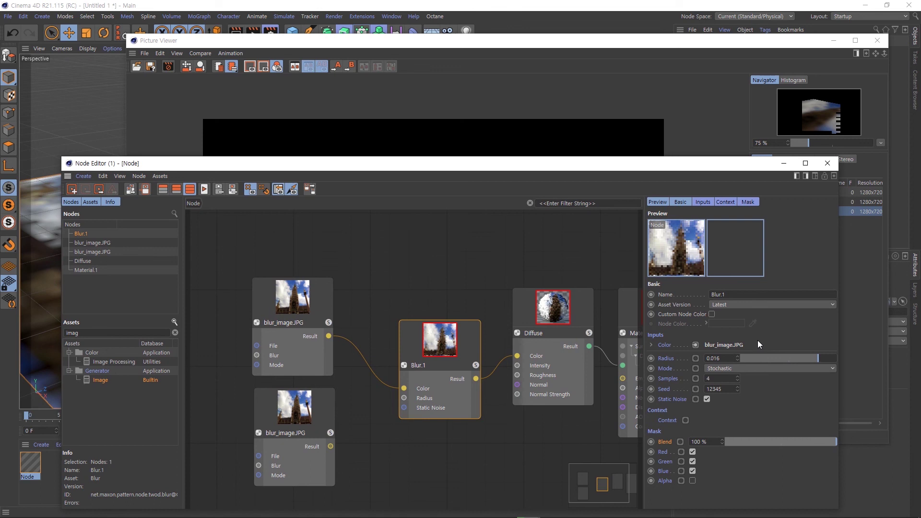
Step: Stop the running render, start a new Picture Viewer render, and move the Node Editor back over it
left_click_drag(547, 168, 354, 333)
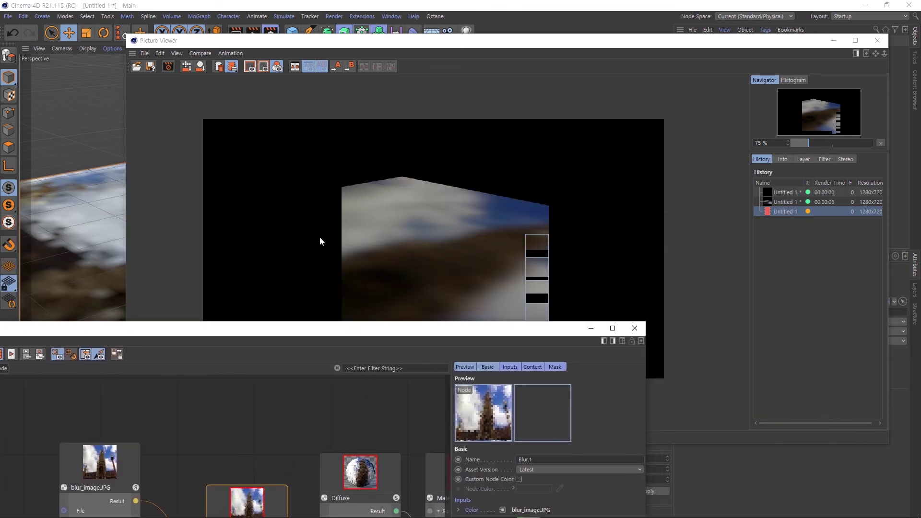
left_click(255, 30)
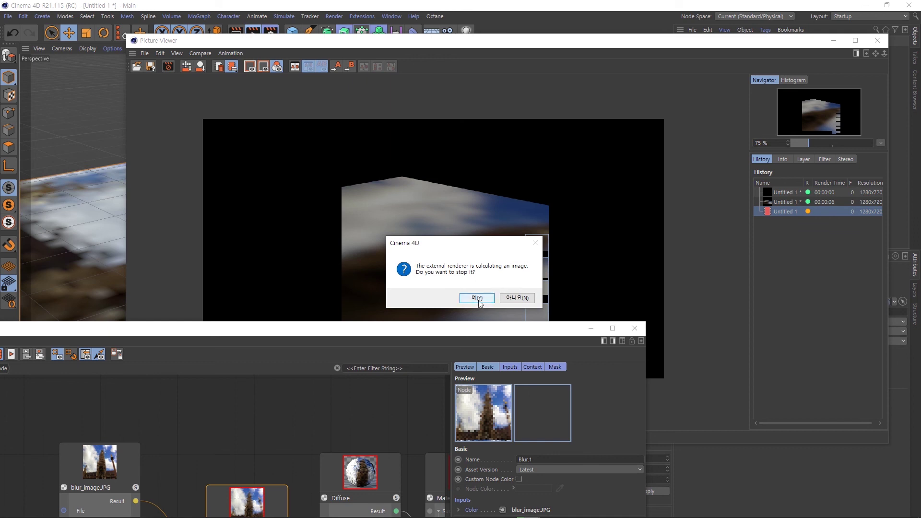
left_click(478, 297)
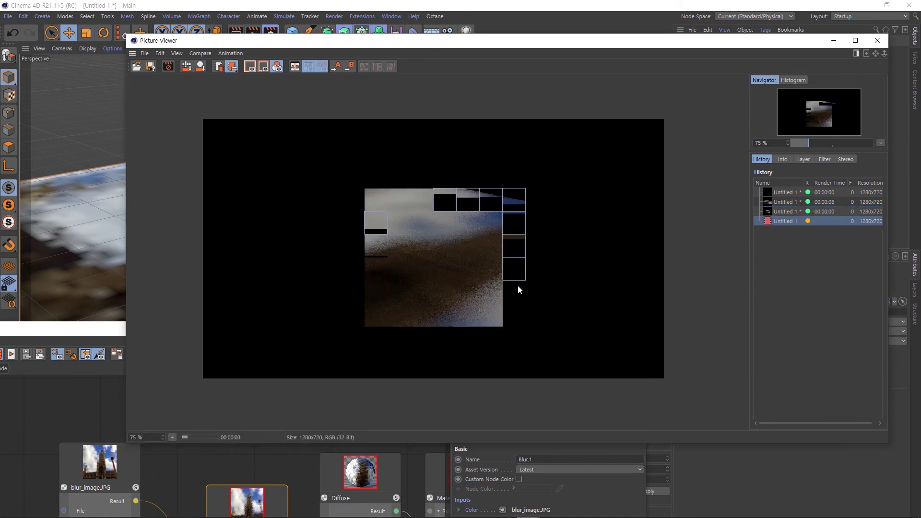
left_click(57, 341)
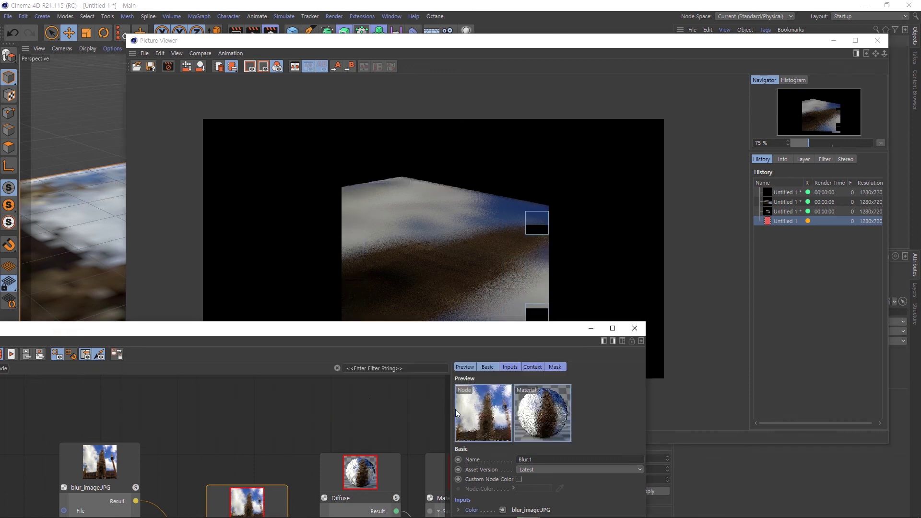
left_click(504, 46)
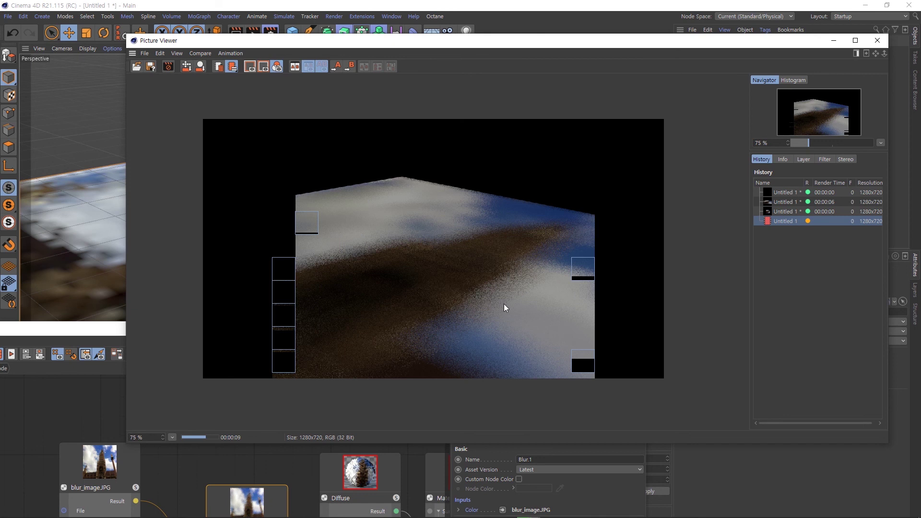
left_click_drag(98, 328, 169, 131)
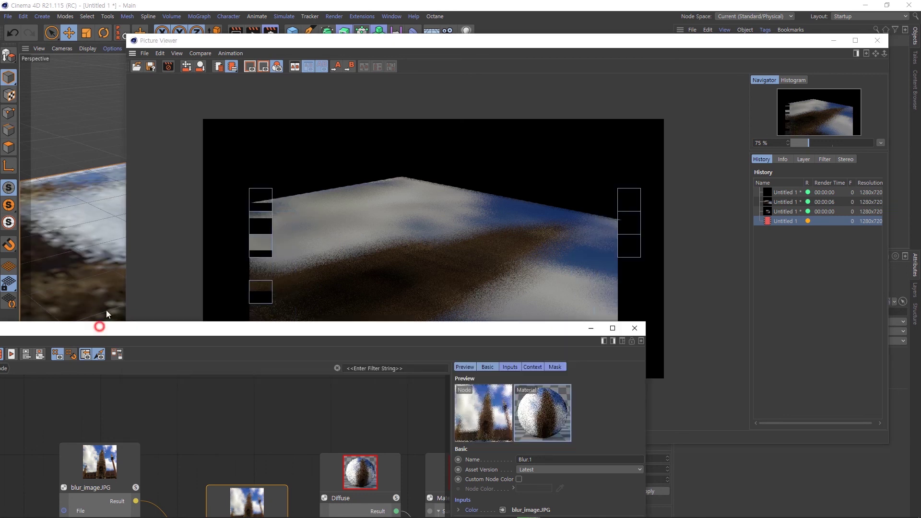
Step: Change Blur.1's Samples from 4 to 128 and start a fresh Picture Viewer render
left_click(595, 345)
key("BackSpace")
type("1")
key("Return")
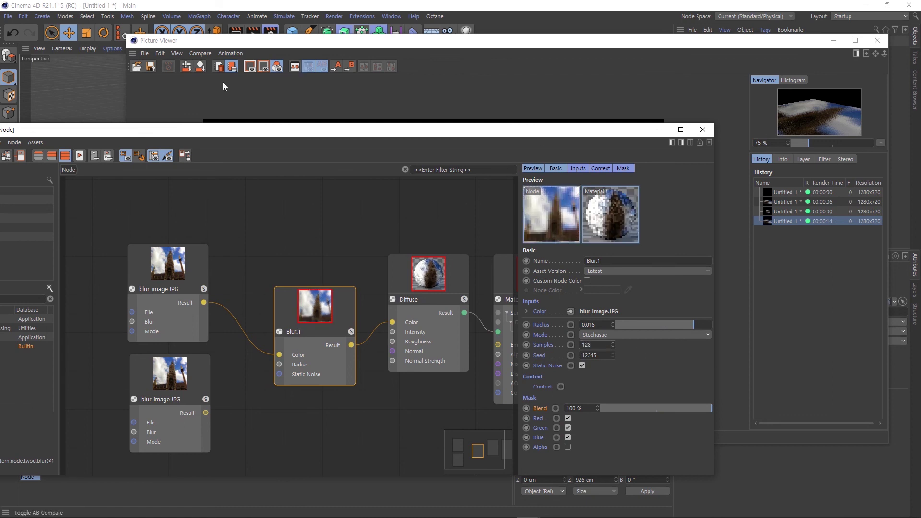
left_click(254, 32)
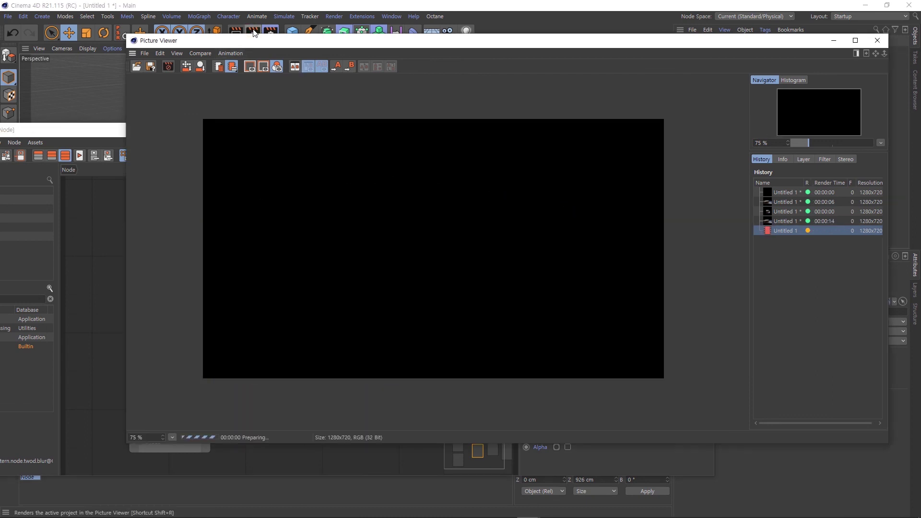